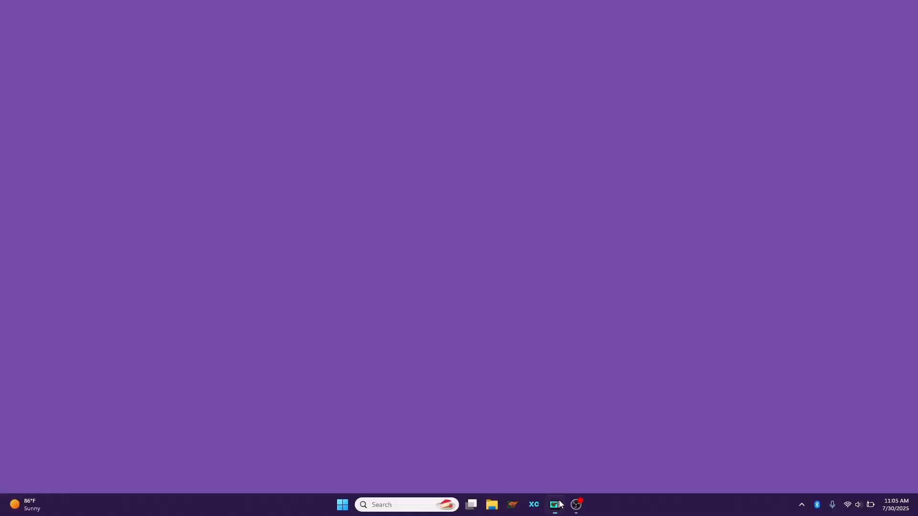
Start ResulTV and open the layout Video Display.rtv from the ResulTV folder.
click(557, 505)
click(7, 16)
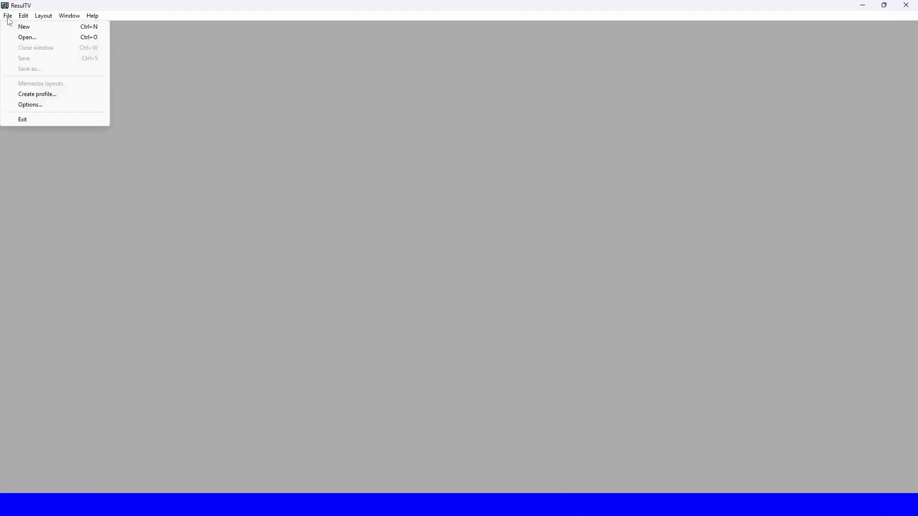
click(22, 37)
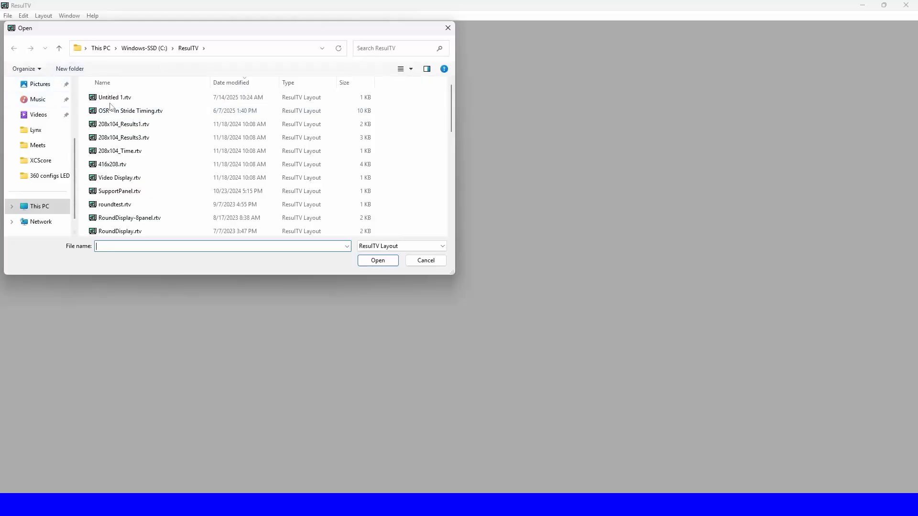
double_click(118, 178)
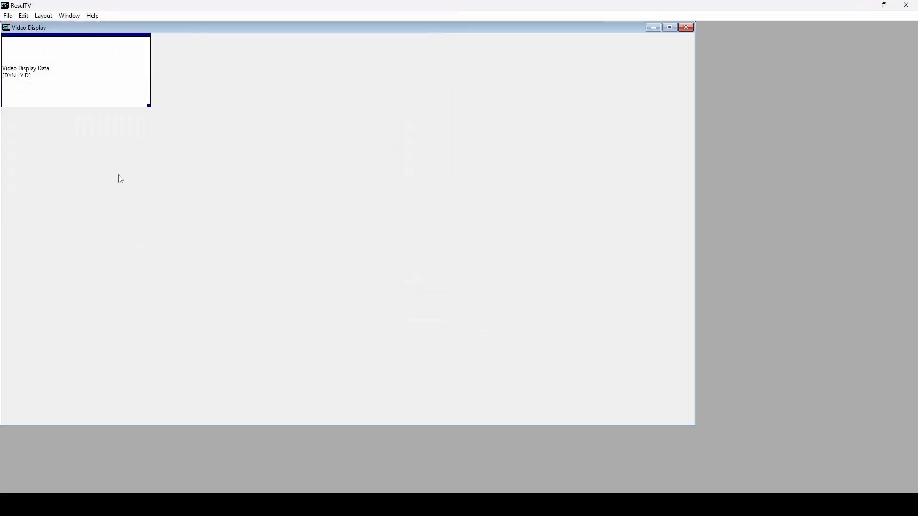
Set the display location to Other with width 416 and height 208, and minimize the layout editor window.
drag(183, 9, 237, 52)
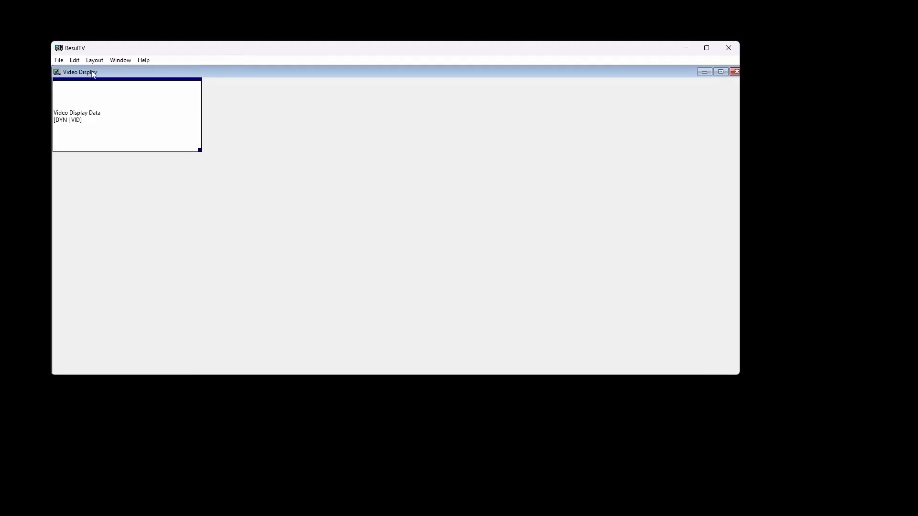
click(59, 59)
click(95, 152)
click(420, 102)
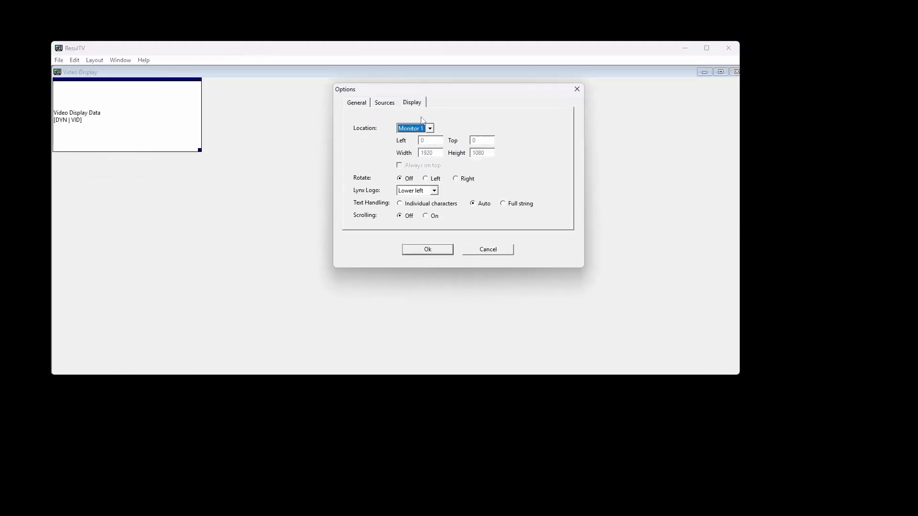
click(429, 129)
click(415, 147)
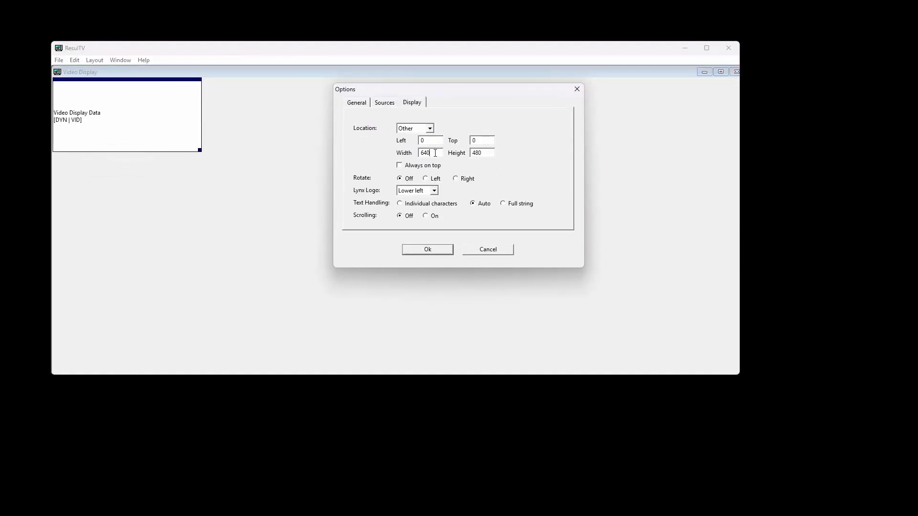
text(416)
text(208)
click(436, 170)
click(435, 248)
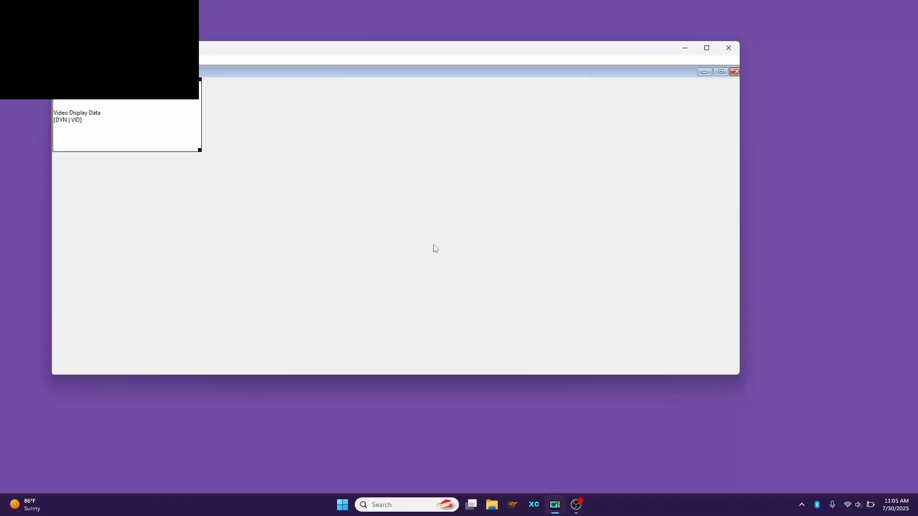
click(689, 53)
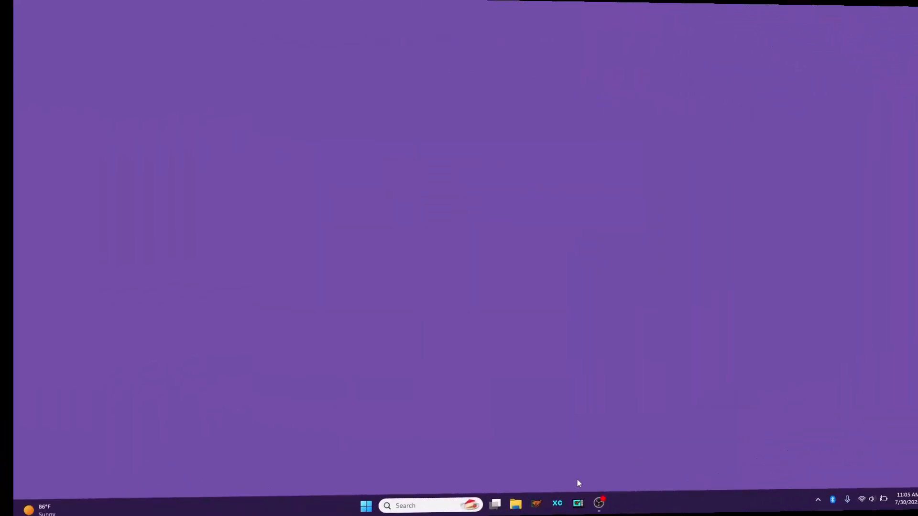
Start FinishLynx and add a new scoreboard that uses the XCScore.lss script.
click(512, 505)
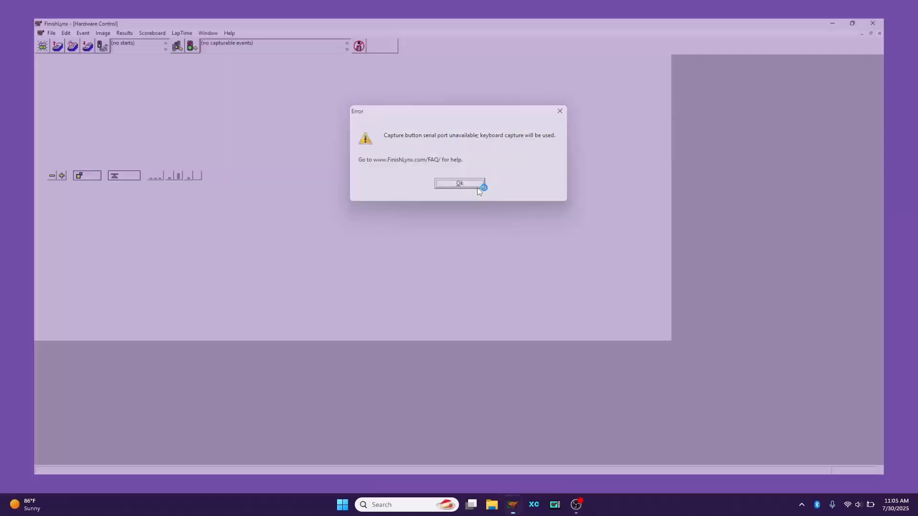
click(478, 186)
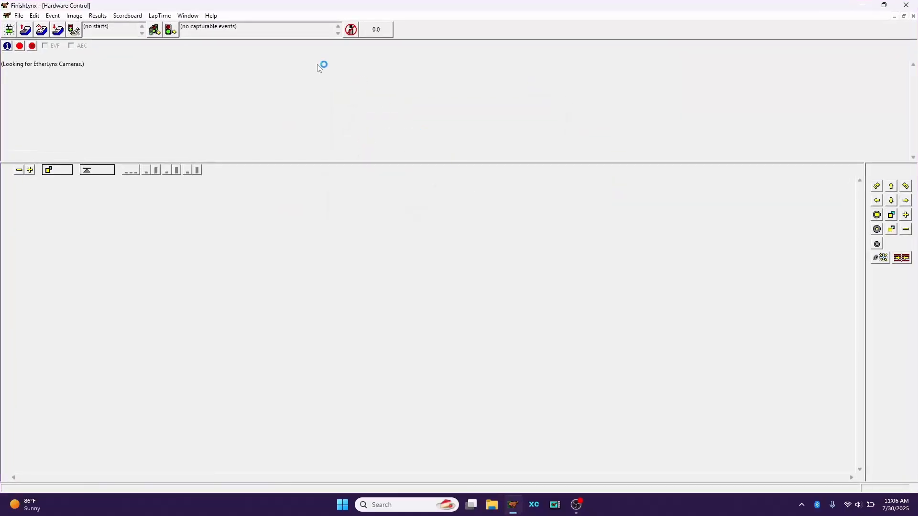
click(143, 16)
click(186, 243)
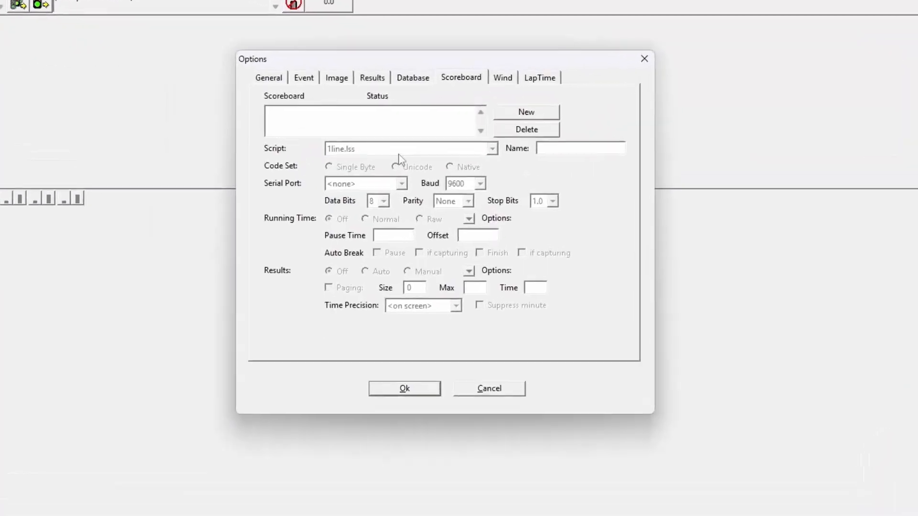
click(527, 112)
click(493, 149)
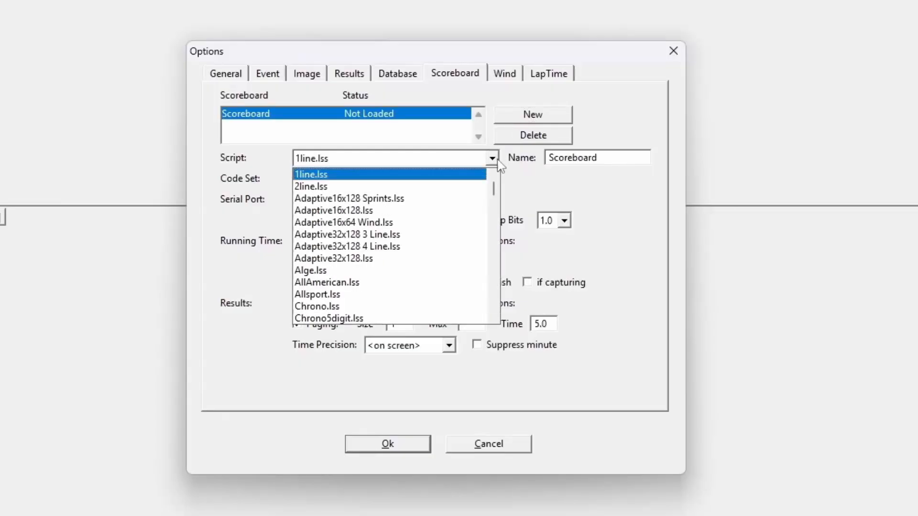
drag(494, 191, 494, 318)
click(468, 319)
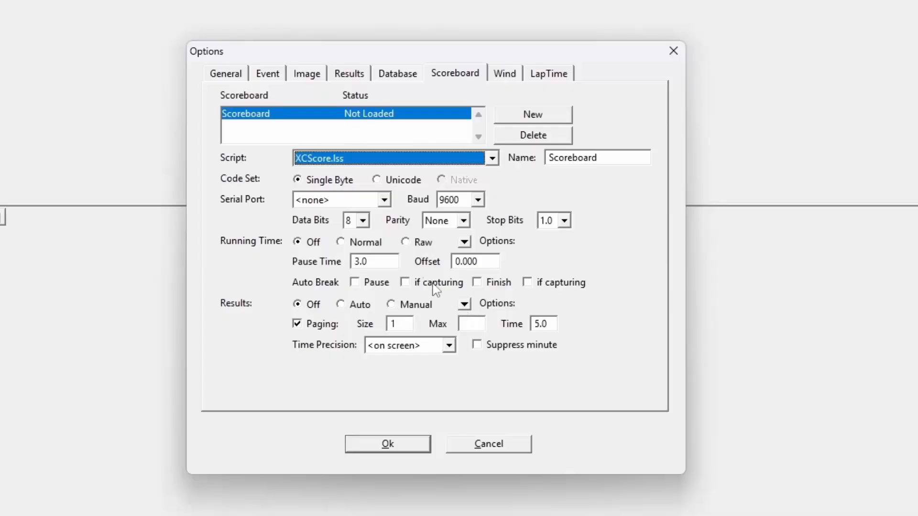
Set the scoreboard's connection to Network (connect) with port 1025 and IP address 127.0.0.1.
click(385, 201)
click(368, 233)
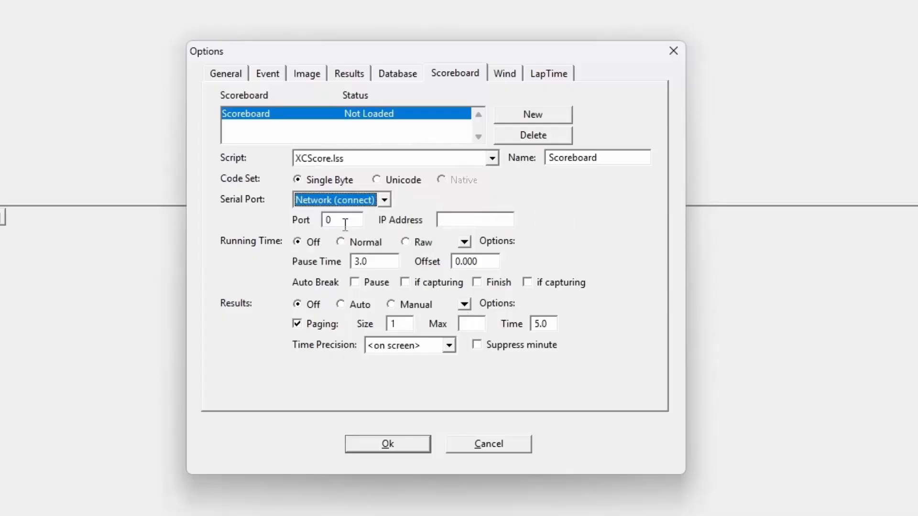
key(Tab)
text(1025)
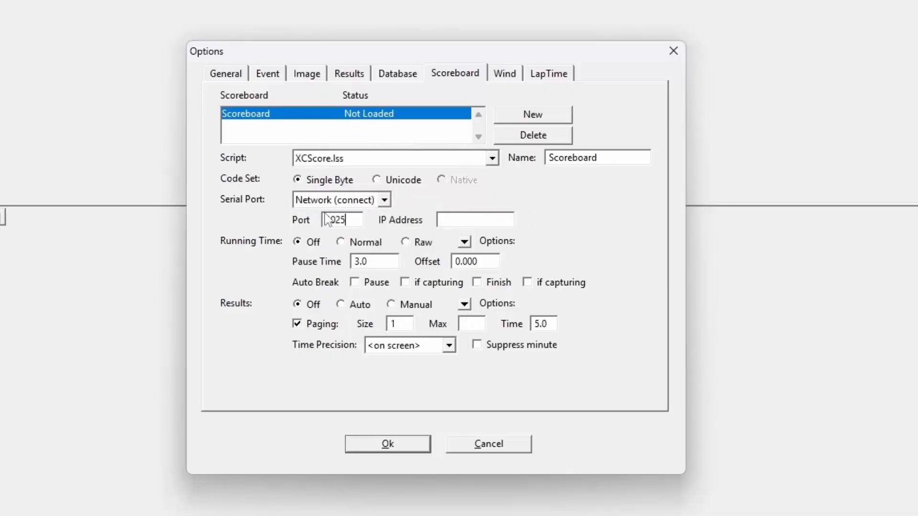
text(127.0.0.1)
Set the scoreboard's results to Auto, turn off paging and save the options.
click(359, 307)
click(312, 326)
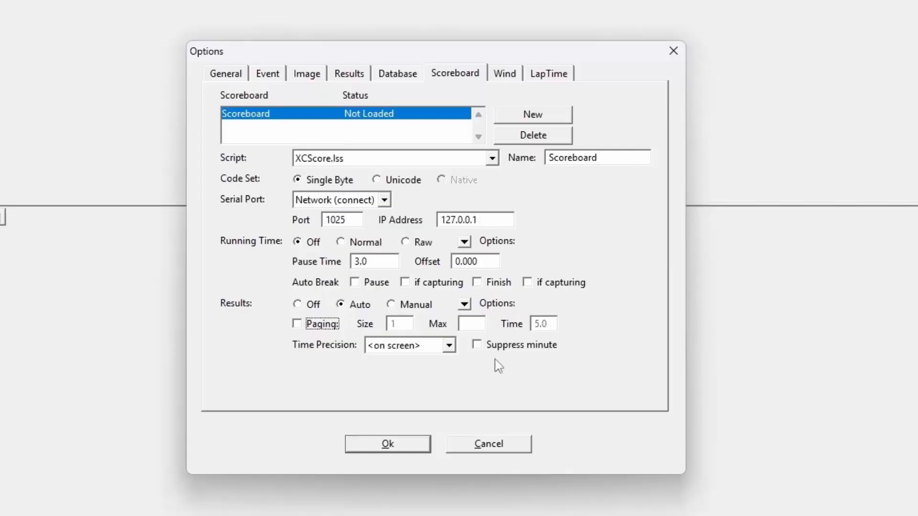
click(415, 445)
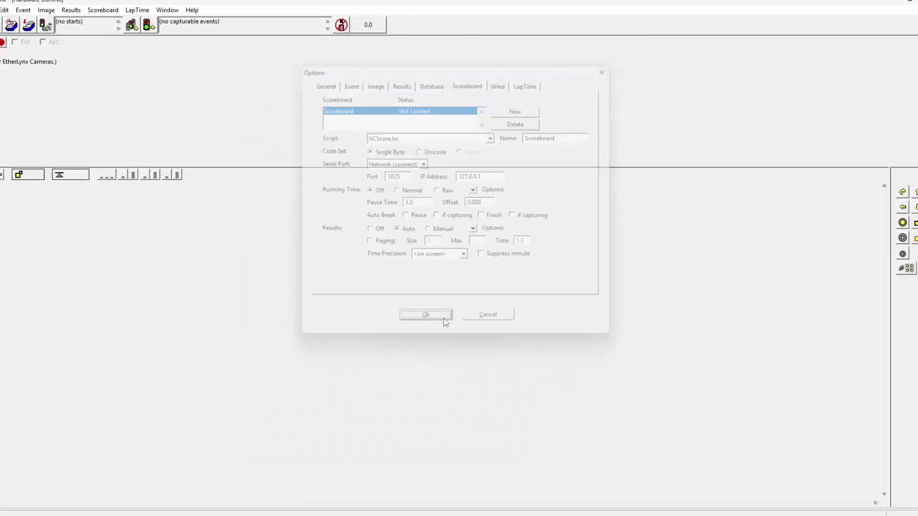
Close and restart FinishLynx, dismissing the capture button error.
click(906, 5)
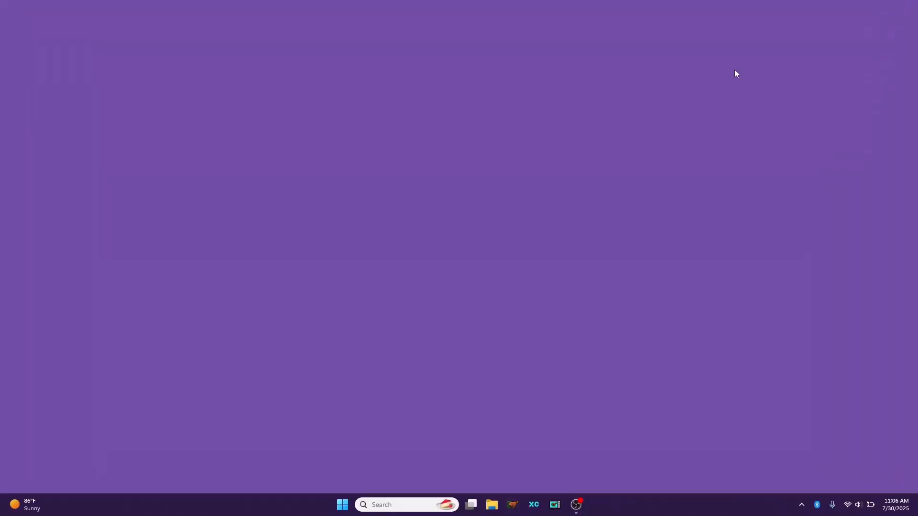
click(513, 505)
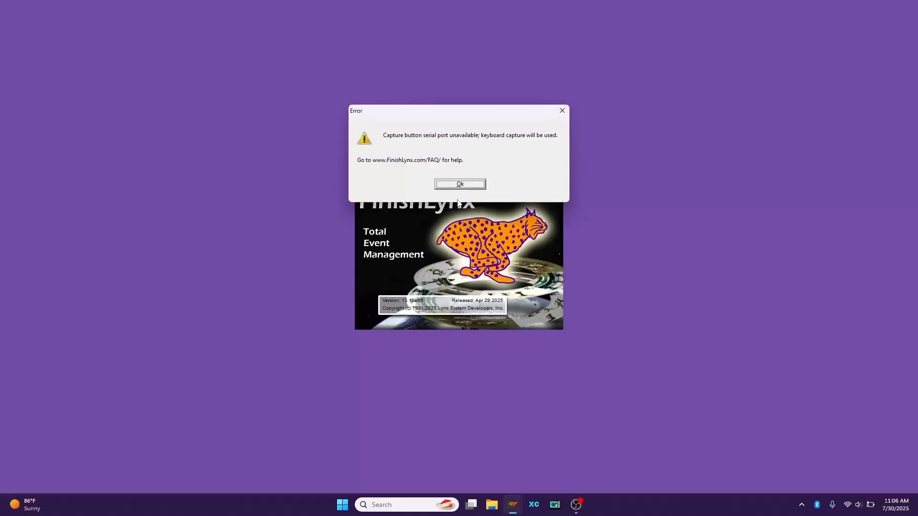
click(462, 186)
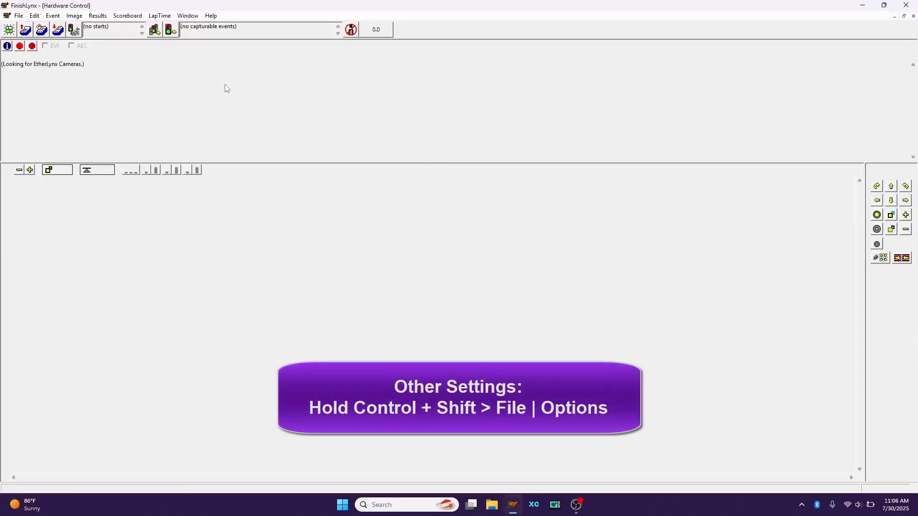
In the hidden Other Settings, set MinUpdateDelay of scoreboard 1 to 500.
click(18, 15)
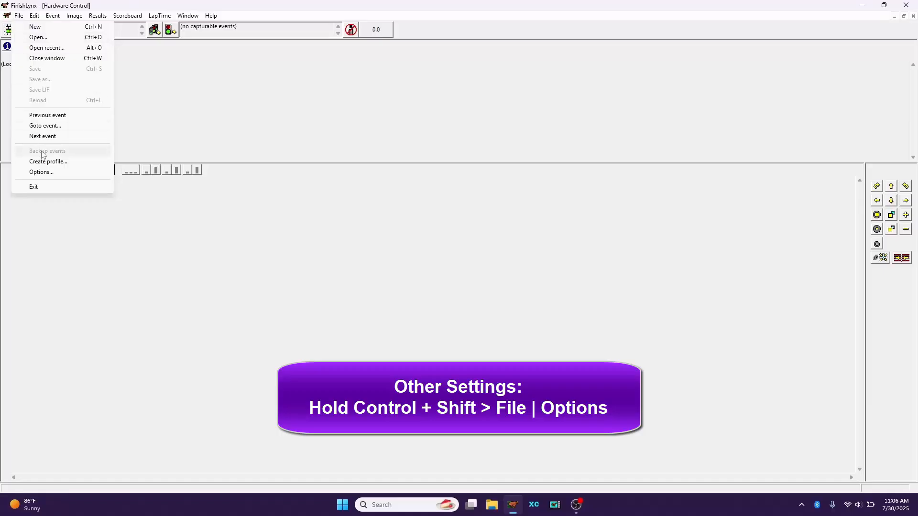
ctrl+shift+click(42, 171)
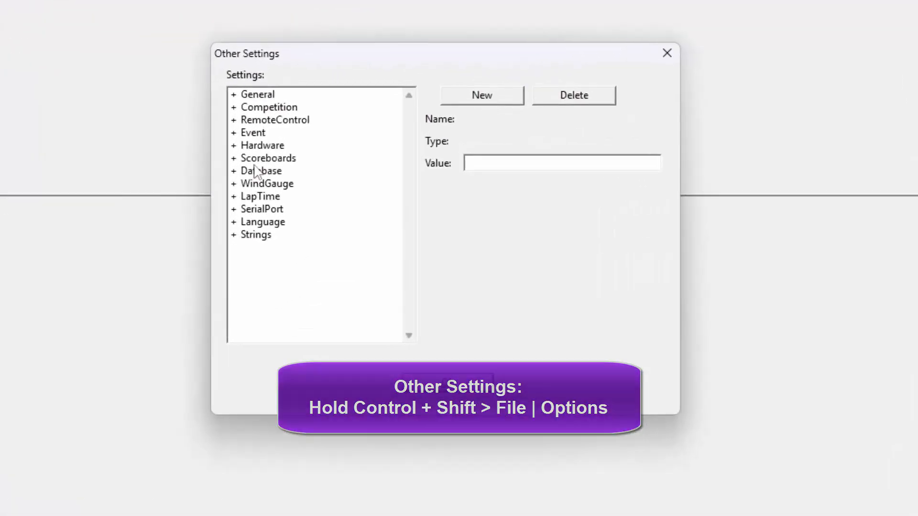
click(345, 143)
double_click(196, 170)
scroll(239, 250, down, 2)
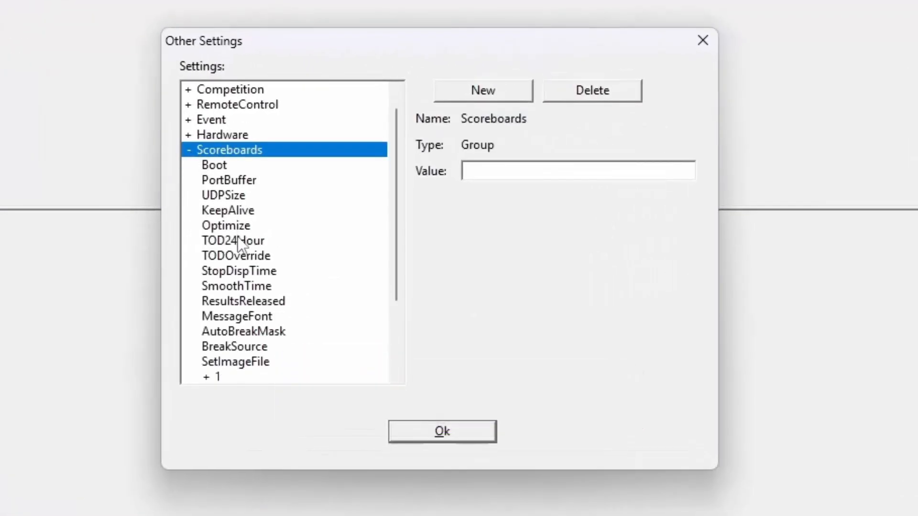
click(235, 287)
click(207, 287)
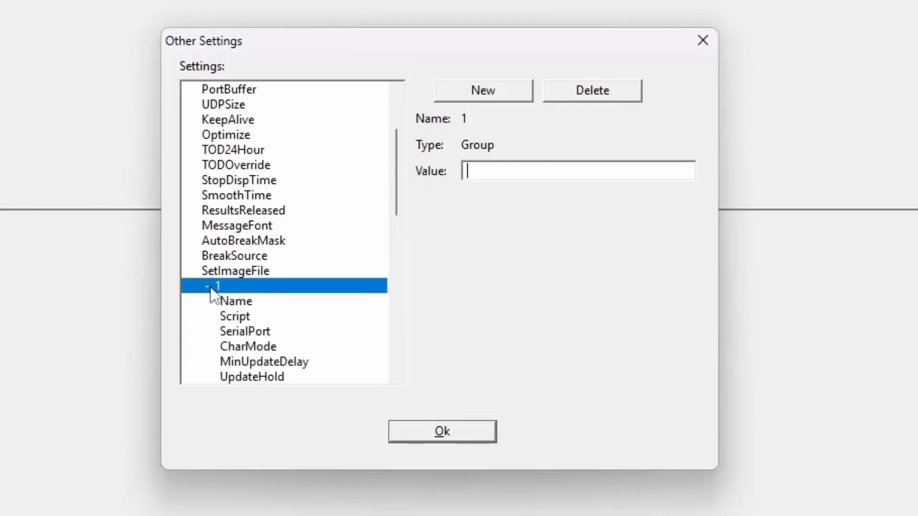
scroll(264, 318, down, 1)
click(282, 317)
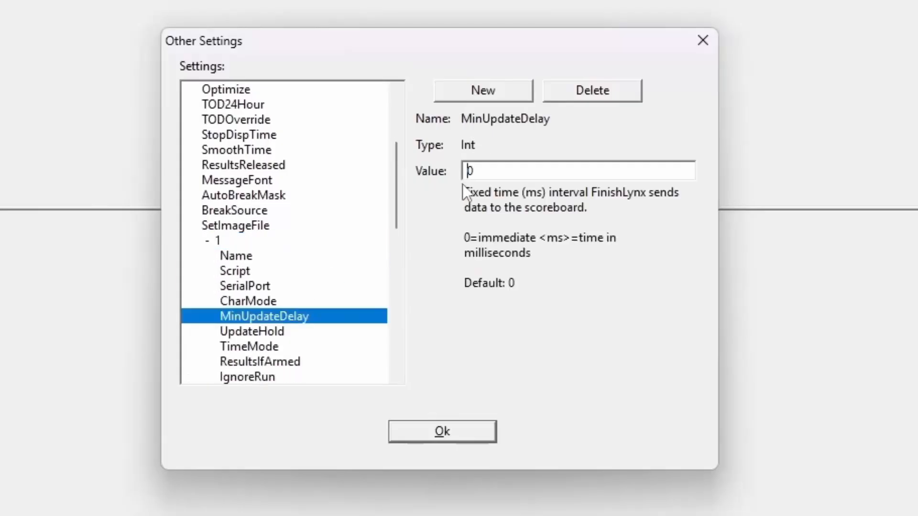
text(500)
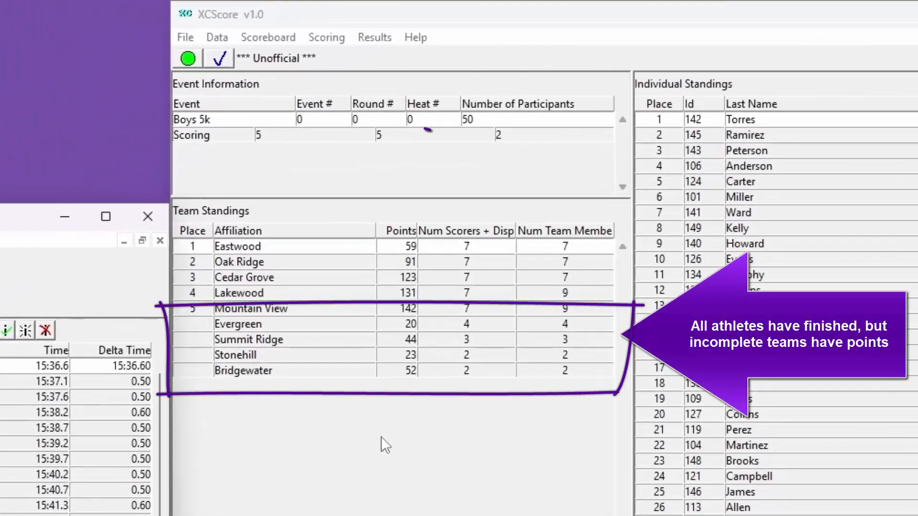
Switch to XCScore and mark the Boys 5k results as official.
click(220, 66)
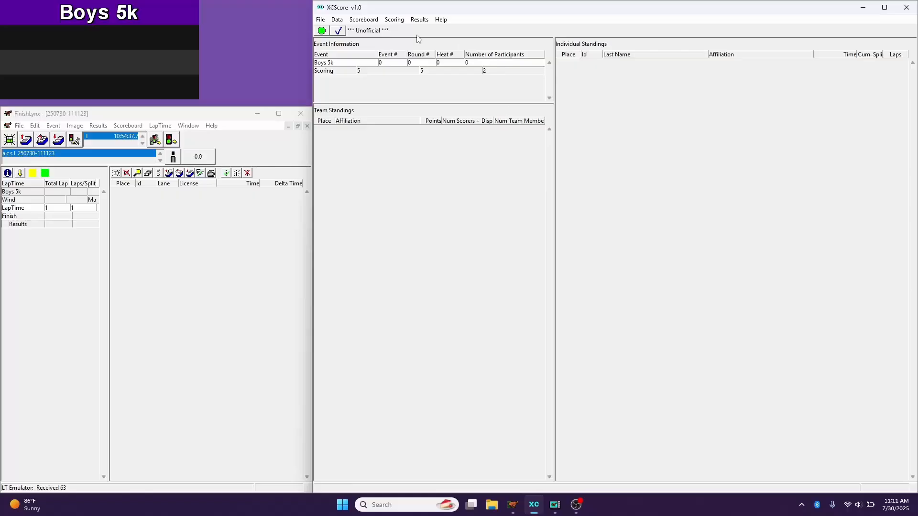
Load the team names from lynx.ppl into the non-scoring affiliations in the results options.
click(323, 21)
click(341, 31)
click(407, 87)
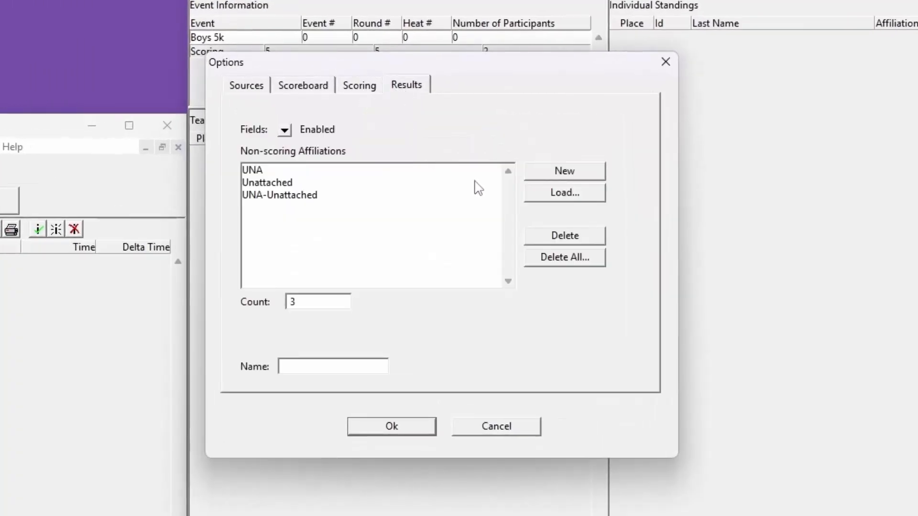
click(531, 198)
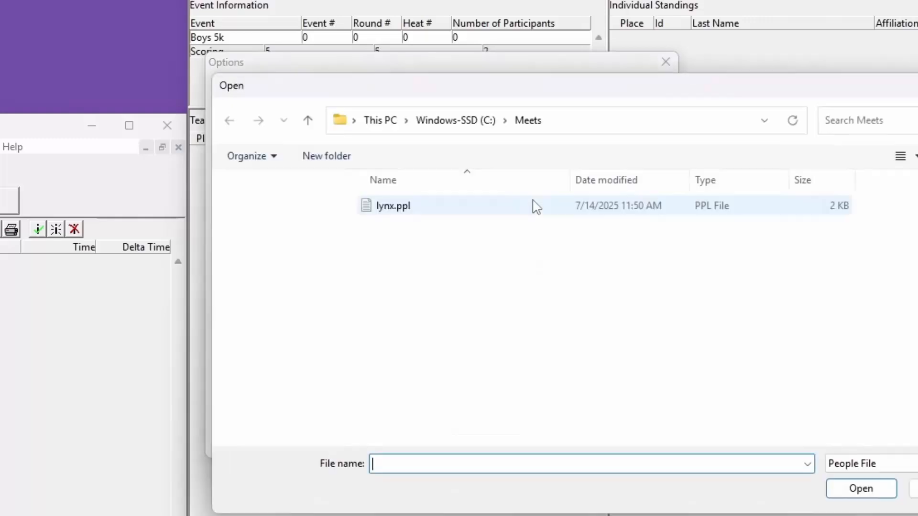
double_click(500, 207)
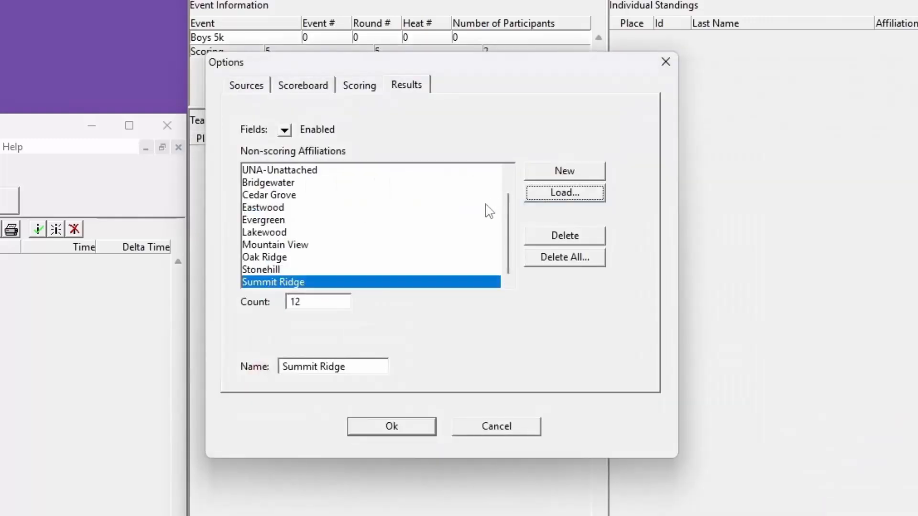
Remove Cedar Grove, Lakewood, Mountain View, Eastwood and Oak Ridge from the non-scoring affiliations and save the options.
click(300, 197)
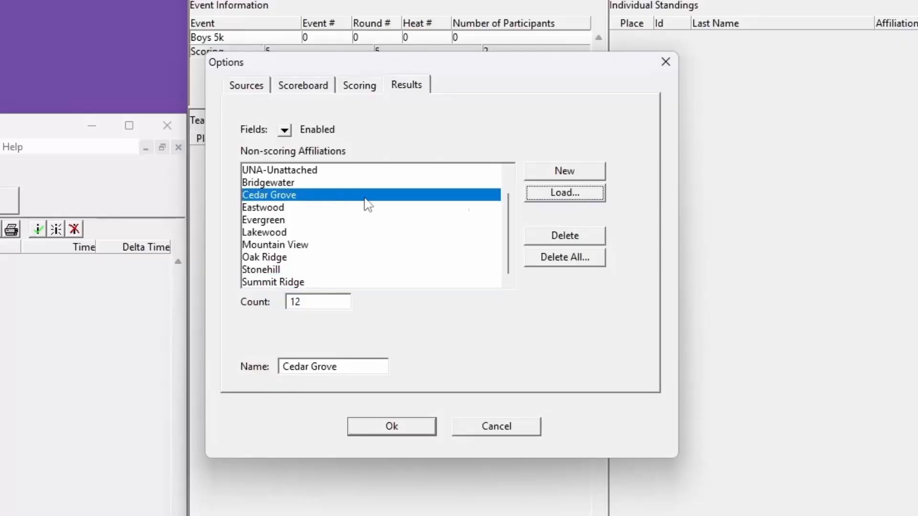
click(580, 240)
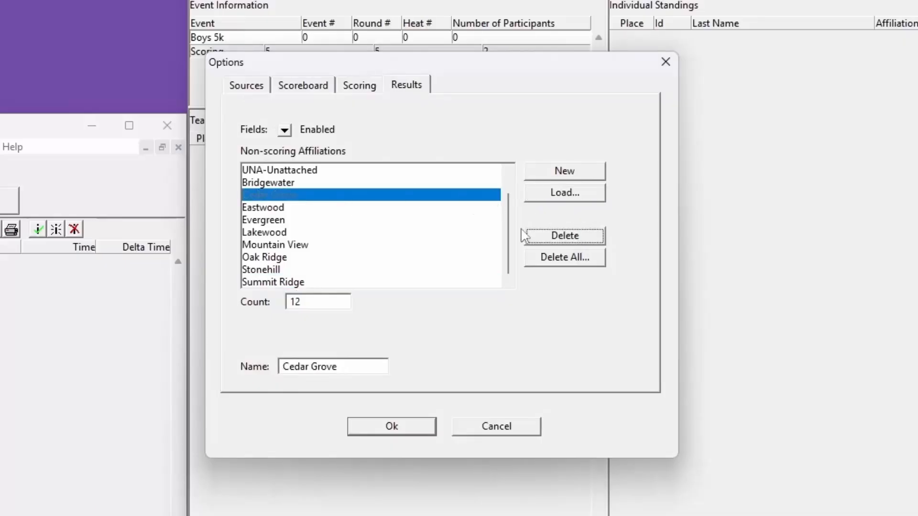
click(290, 232)
click(548, 240)
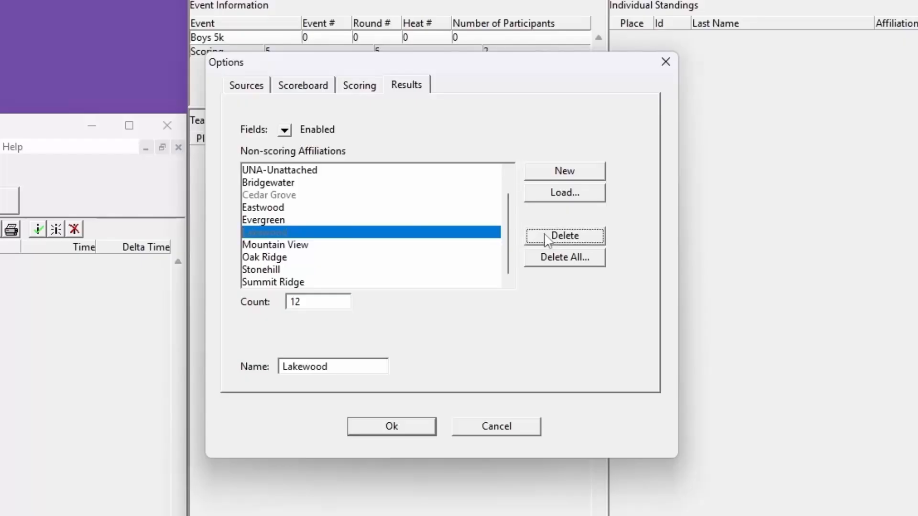
click(341, 245)
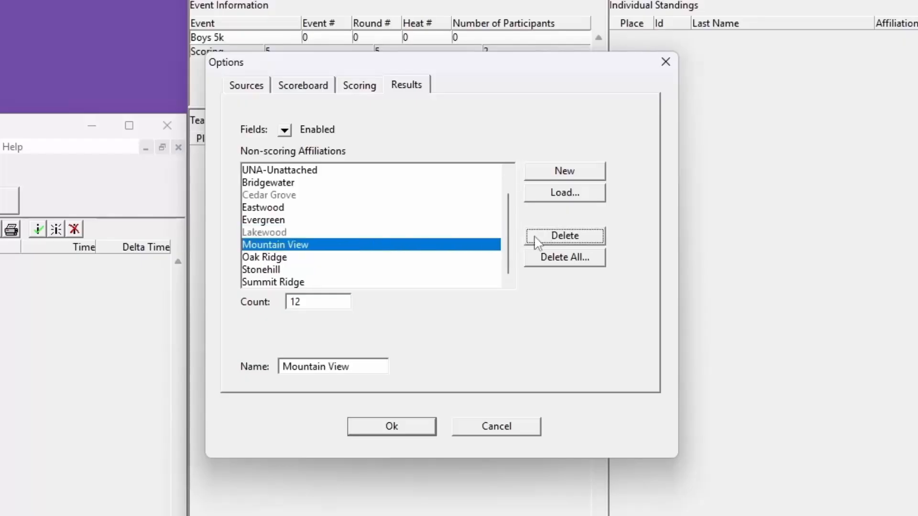
click(554, 241)
click(299, 211)
click(551, 242)
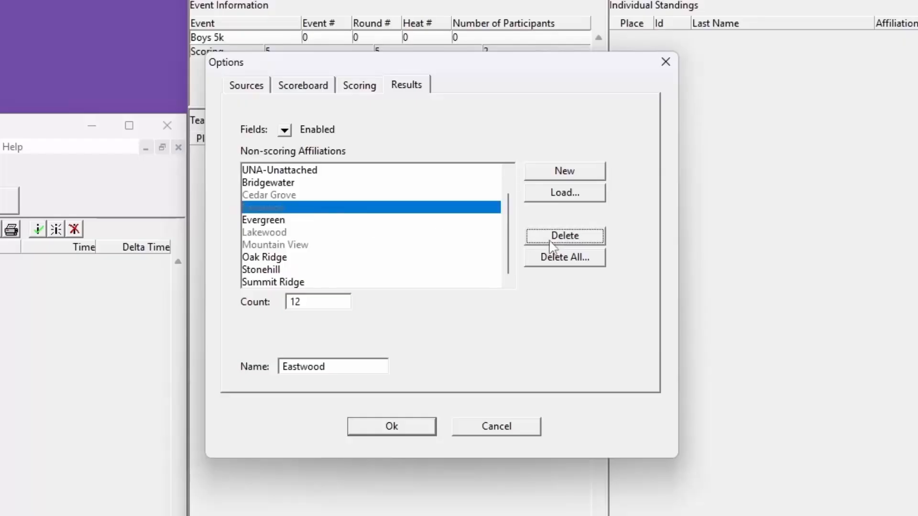
click(300, 258)
click(576, 239)
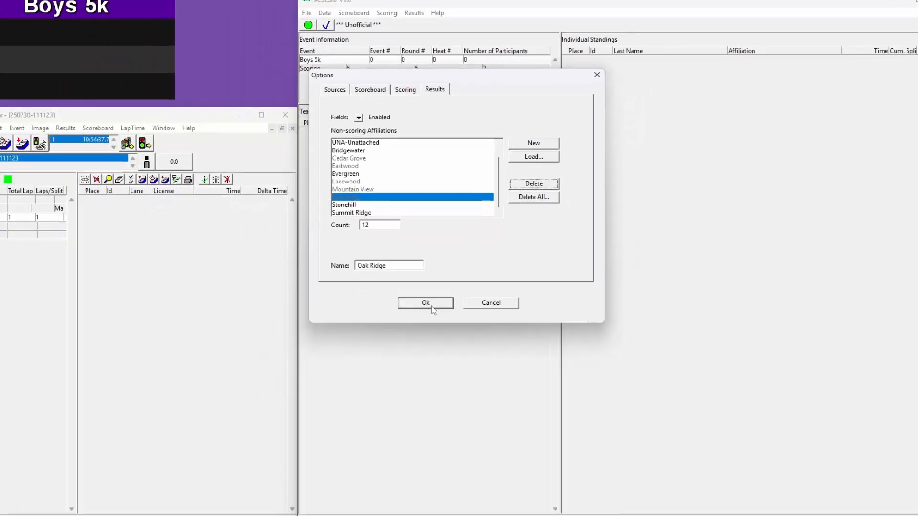
click(399, 429)
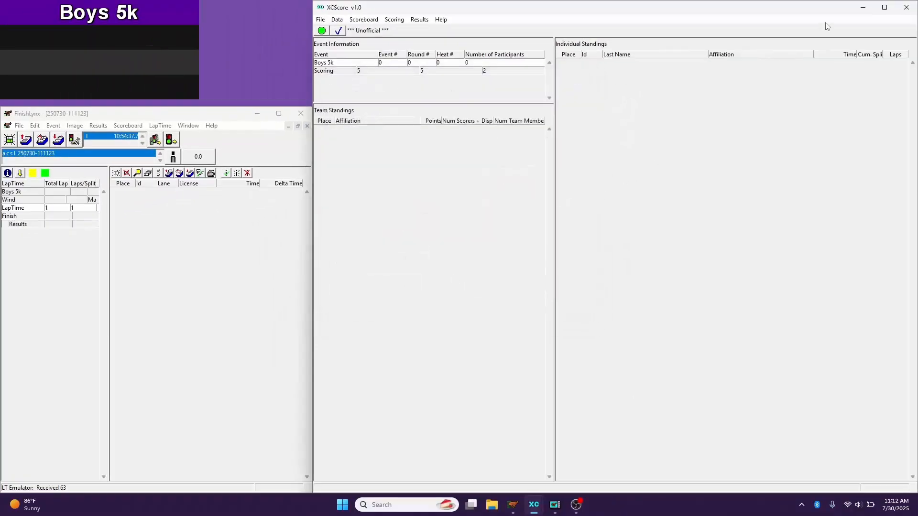
Close and restart XCScore, and place its window beside FinishLynx.
click(906, 7)
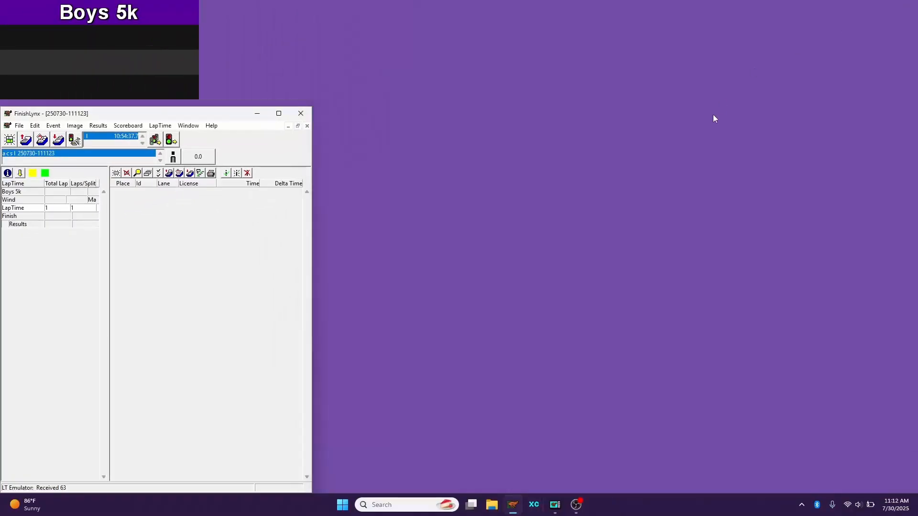
click(534, 505)
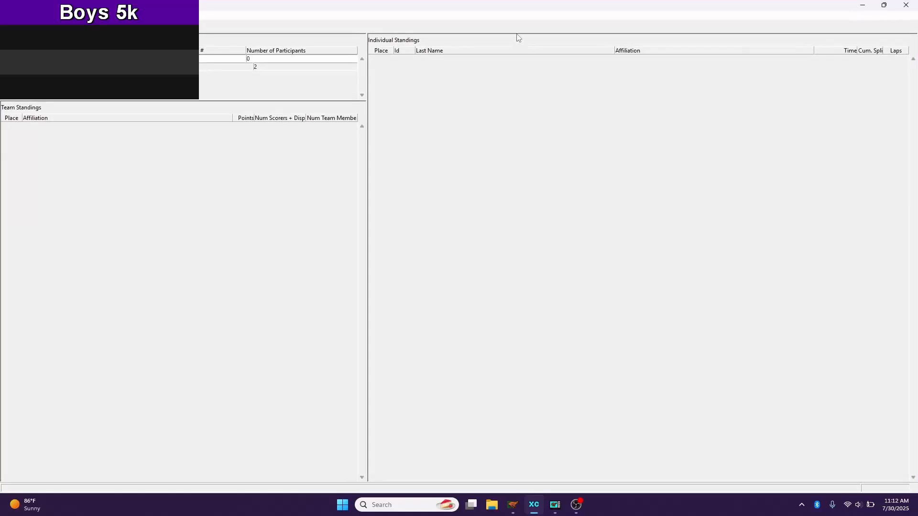
drag(532, 5, 917, 114)
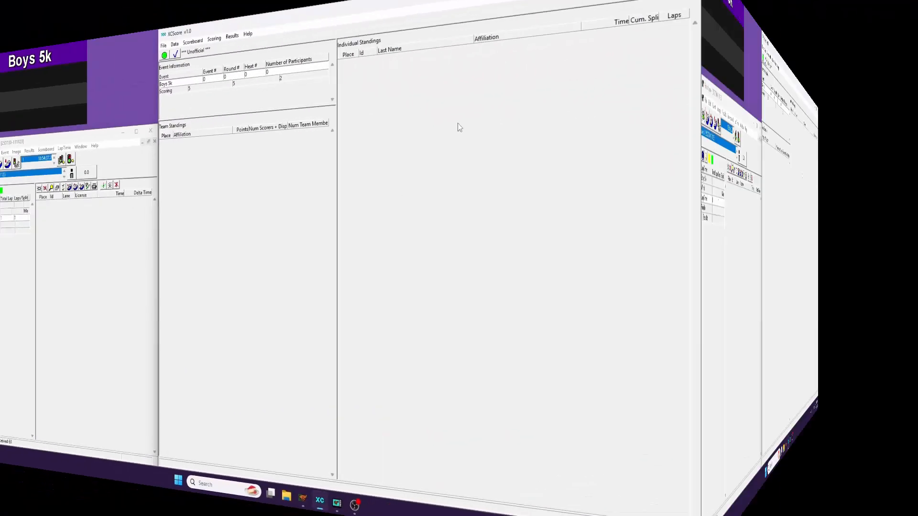